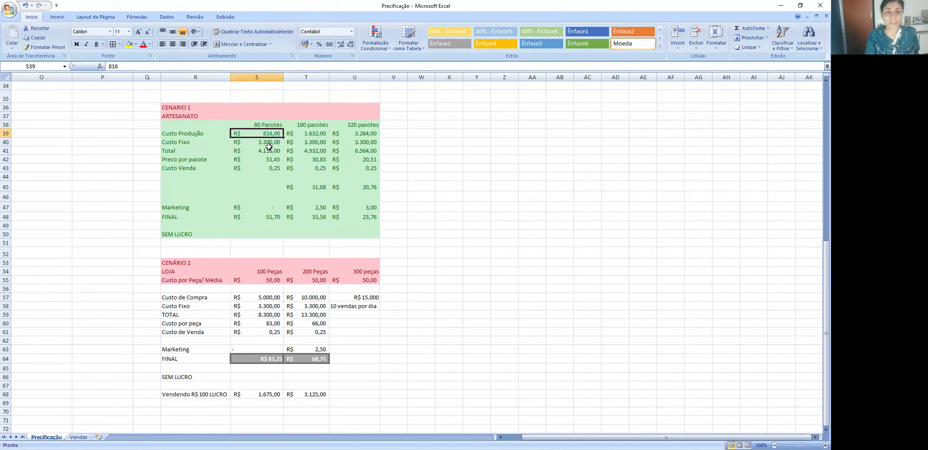
# Review the 80 Pacotes column of the ARTESANATO scenario cell by cell, from Custo Fixo through Total, Custo Venda and Marketing to FINAL.
pyautogui.click(268, 144)
pyautogui.click(268, 149)
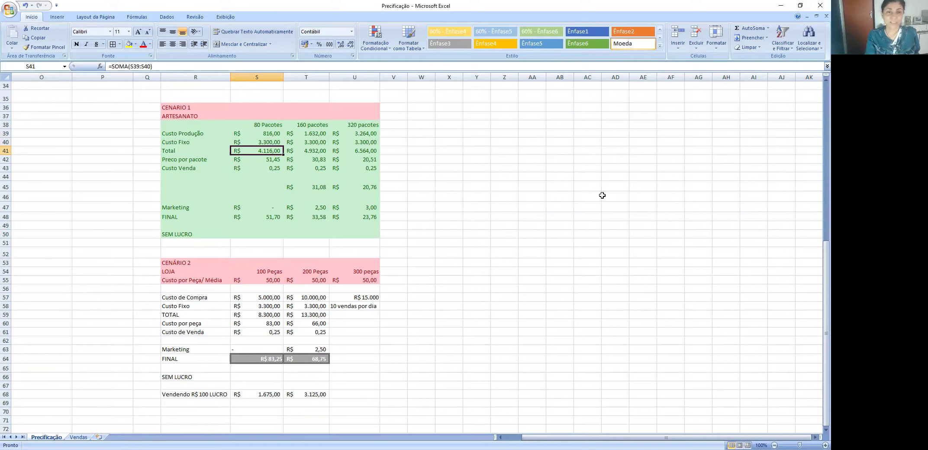
pyautogui.press('Down')
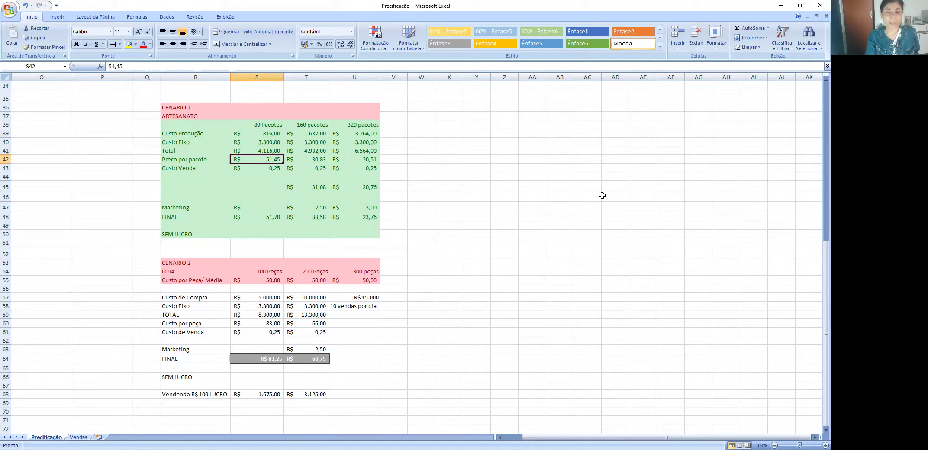
pyautogui.press('Down')
pyautogui.press('Up')
pyautogui.press('Down')
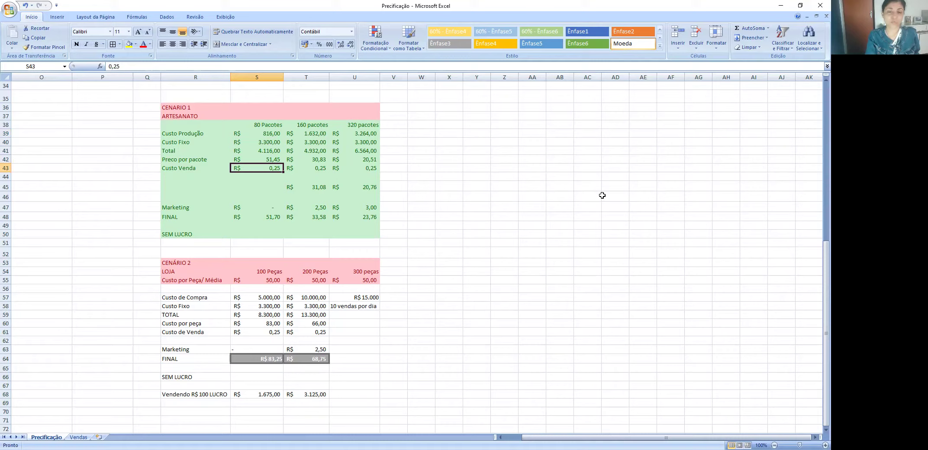
pyautogui.press('Down')
pyautogui.press('Down')
pyautogui.press('Down')
pyautogui.press('Down')
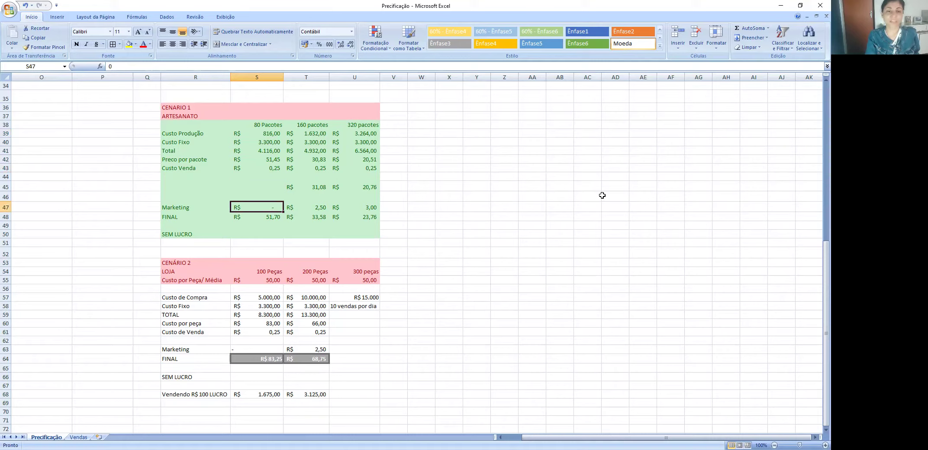
pyautogui.press('Down')
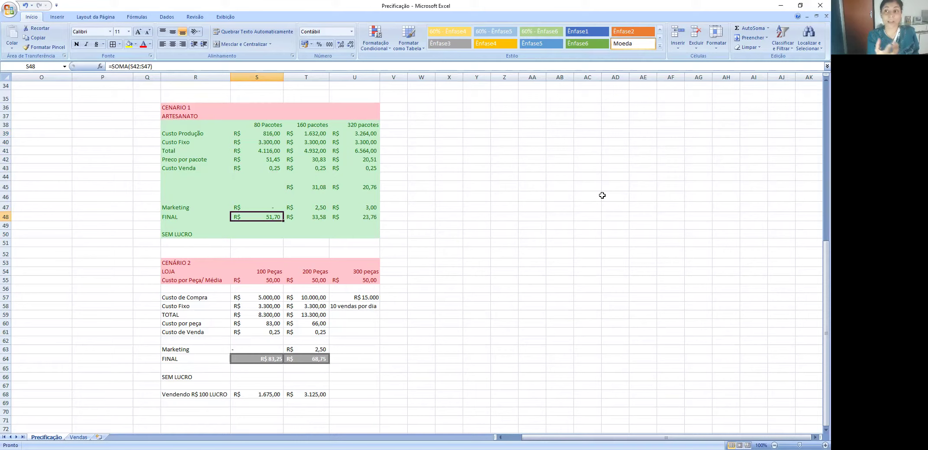
# Compare the Custo Fixo and FINAL cells in the 80 Pacotes column of the ARTESANATO scenario.
pyautogui.press('Up')
pyautogui.press('Up')
pyautogui.press('Up')
pyautogui.press('Up')
pyautogui.press('Up')
pyautogui.press('Up')
pyautogui.press('Up')
pyautogui.press('Up')
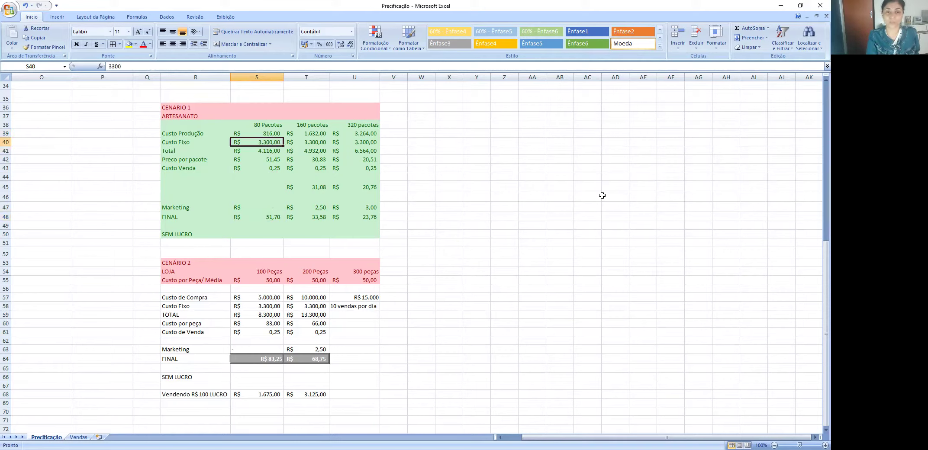
pyautogui.press('Down')
pyautogui.press('Down')
pyautogui.press('Down')
pyautogui.press('Down')
pyautogui.press('Down')
pyautogui.press('Down')
pyautogui.press('Down')
pyautogui.press('Down')
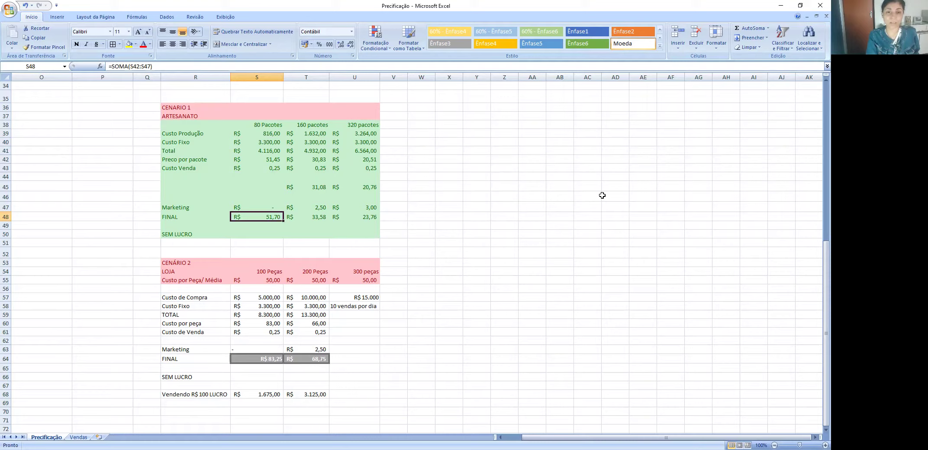
# Return to the Custo Fixo cell of the 80 Pacotes column and re-examine it.
pyautogui.press('Up')
pyautogui.press('Up')
pyautogui.press('Up')
pyautogui.press('Up')
pyautogui.press('Up')
pyautogui.press('Up')
pyautogui.press('Up')
pyautogui.press('Up')
pyautogui.press('Up')
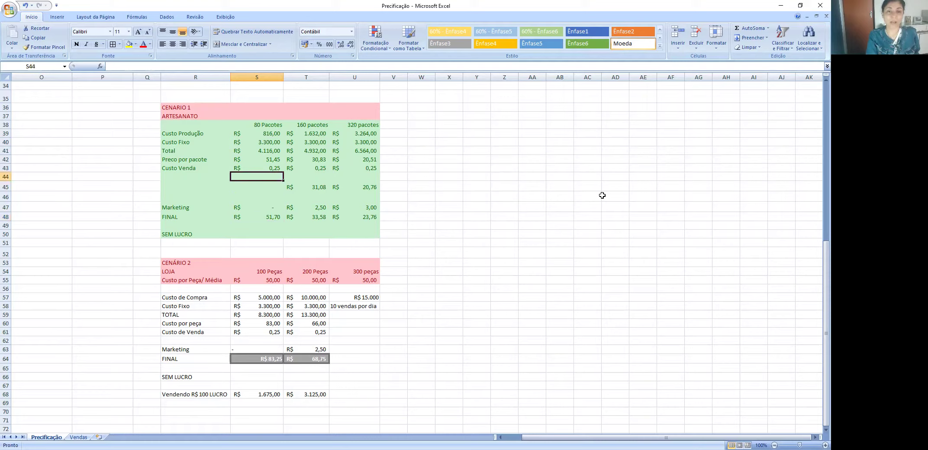
pyautogui.press('Down')
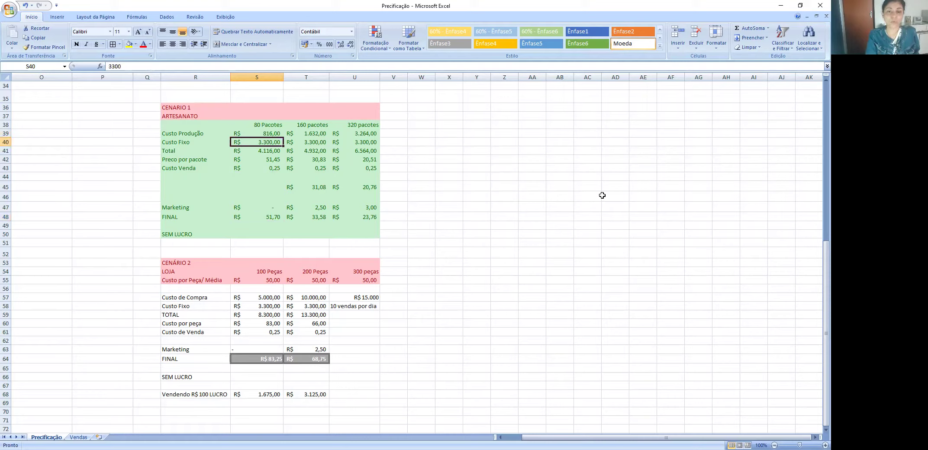
# Examine the heading, Custo Produção, Custo Fixo and Total formula in the 160 pacotes column.
pyautogui.press('Right')
pyautogui.press('Up')
pyautogui.press('Up')
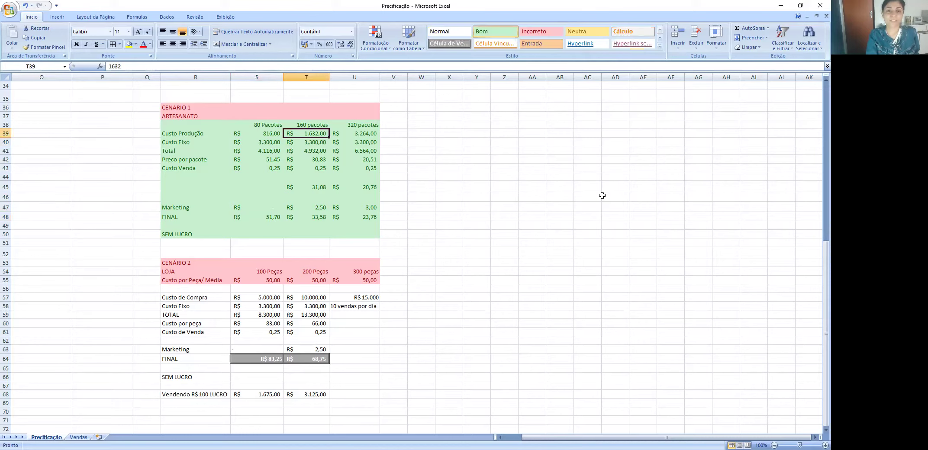
pyautogui.press('Down')
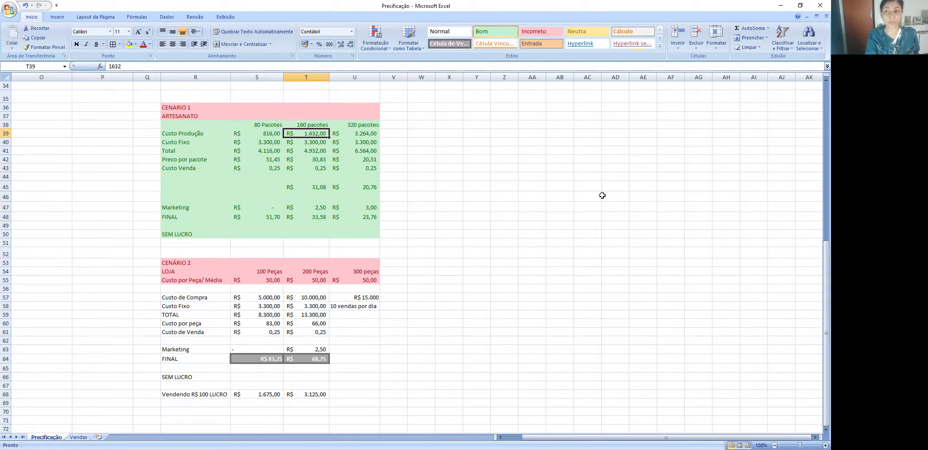
pyautogui.press('Down')
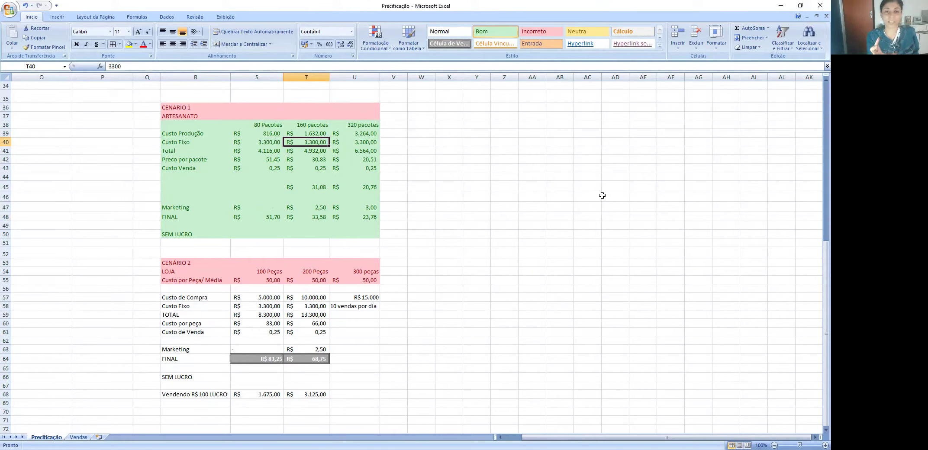
pyautogui.press('Up')
pyautogui.press('Up')
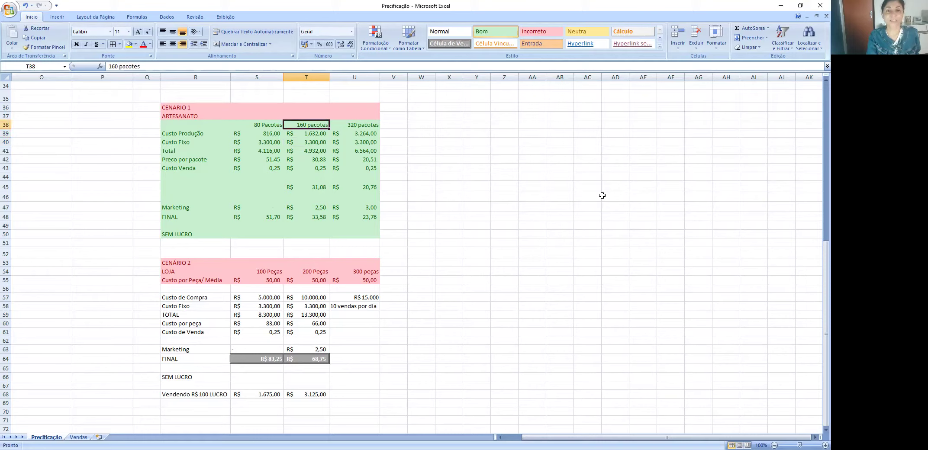
pyautogui.press('Down')
pyautogui.press('Down')
pyautogui.press('Down')
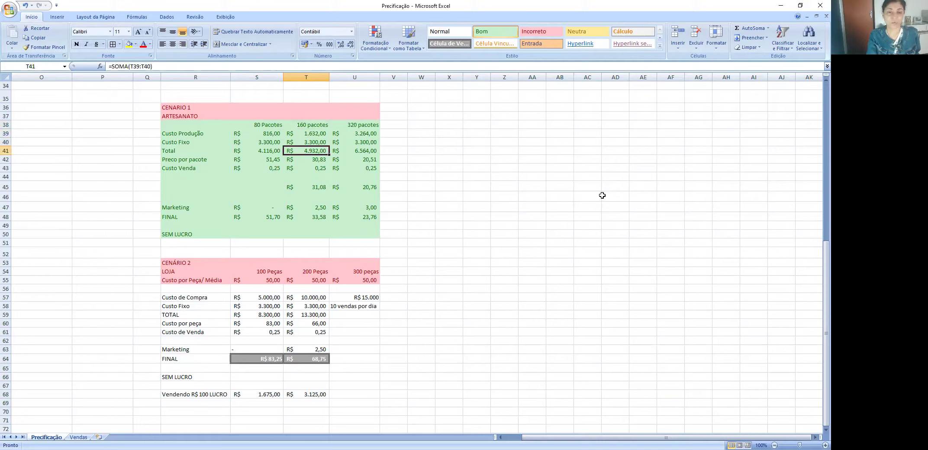
# Review the 160 pacotes column from Preco por pacote down to its Marketing cost.
pyautogui.press('Down')
pyautogui.press('Down')
pyautogui.press('Down')
pyautogui.press('Down')
pyautogui.press('Down')
pyautogui.press('Down')
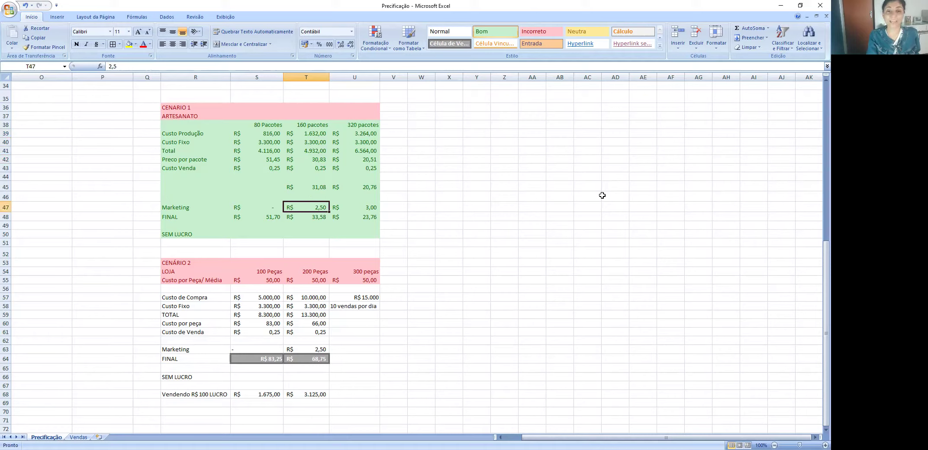
pyautogui.press('Up')
pyautogui.press('Up')
pyautogui.press('Down')
pyautogui.press('Down')
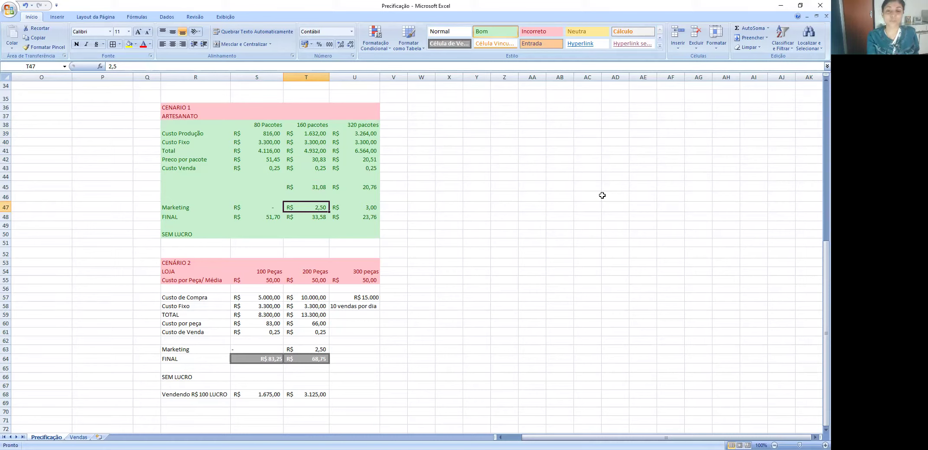
# Compare the 80 Pacotes and 160 pacotes quantity headings of the ARTESANATO scenario.
pyautogui.press('Up')
pyautogui.press('Up')
pyautogui.press('Up')
pyautogui.press('Up')
pyautogui.press('Up')
pyautogui.press('Up')
pyautogui.press('Up')
pyautogui.press('Up')
pyautogui.press('Up')
pyautogui.press('Left')
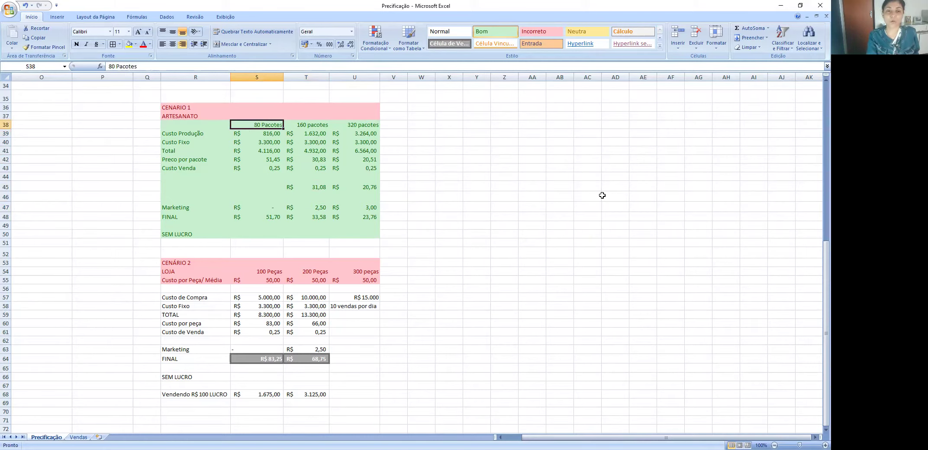
pyautogui.press('Right')
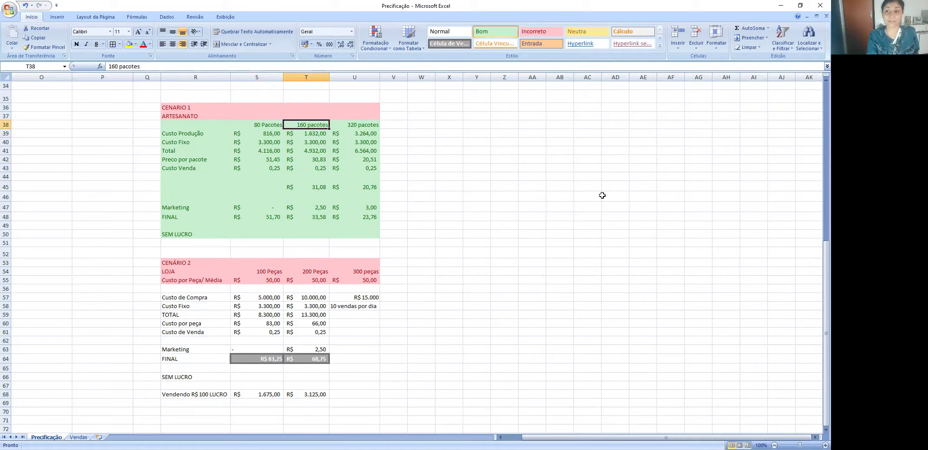
# Compare the Marketing costs of the 80 and 160 package columns and inspect the FINAL formula for 160 pacotes.
pyautogui.press('Down')
pyautogui.press('Down')
pyautogui.press('Down')
pyautogui.press('Down')
pyautogui.press('Down')
pyautogui.press('Down')
pyautogui.press('Down')
pyautogui.press('Down')
pyautogui.press('Down')
pyautogui.press('Down')
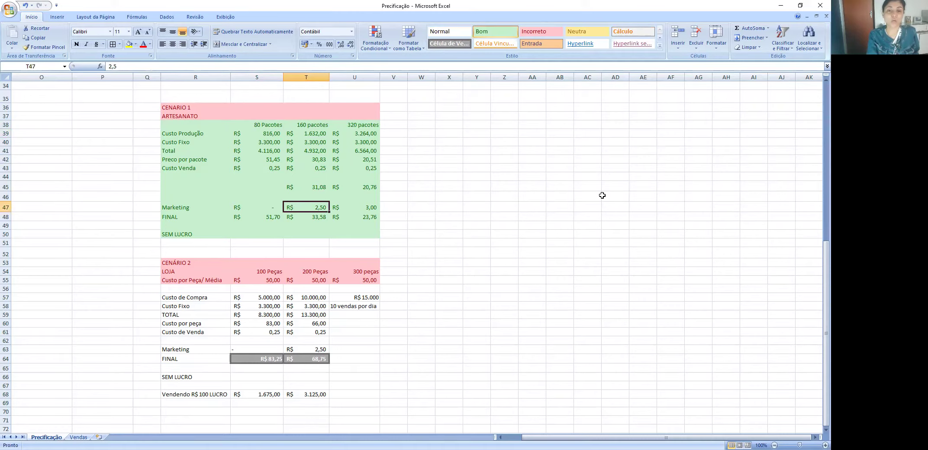
pyautogui.press('Left')
pyautogui.press('Left')
pyautogui.press('Right')
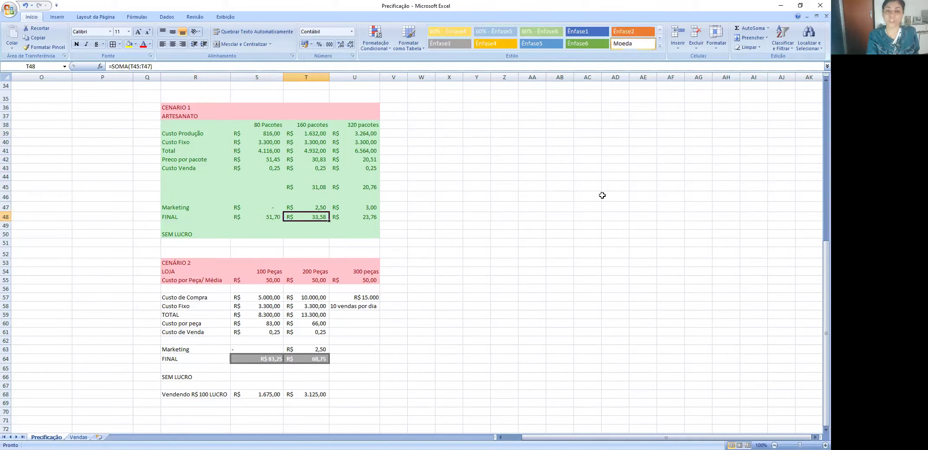
pyautogui.press('Right')
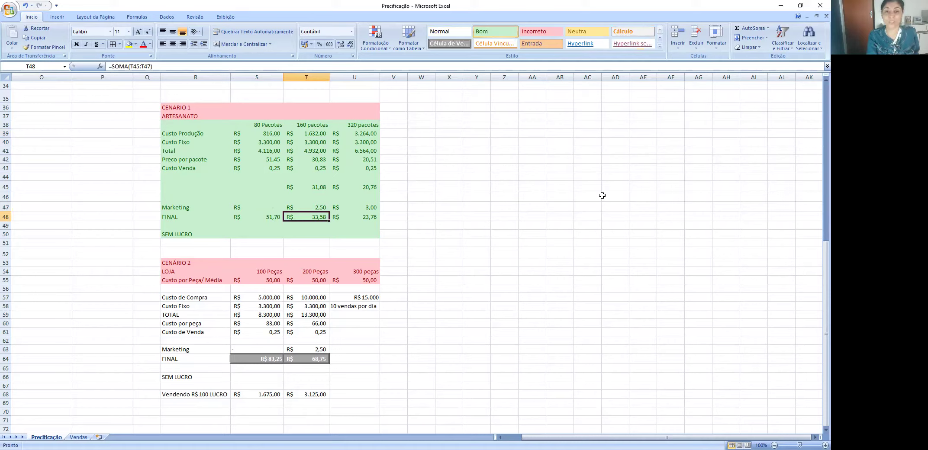
# Recheck the Custo Fixo cell in the 160 pacotes column of the ARTESANATO scenario.
pyautogui.press('Up')
pyautogui.press('Up')
pyautogui.press('Up')
pyautogui.press('Up')
pyautogui.press('Up')
pyautogui.press('Up')
pyautogui.press('Up')
pyautogui.press('Up')
pyautogui.press('Up')
pyautogui.press('Up')
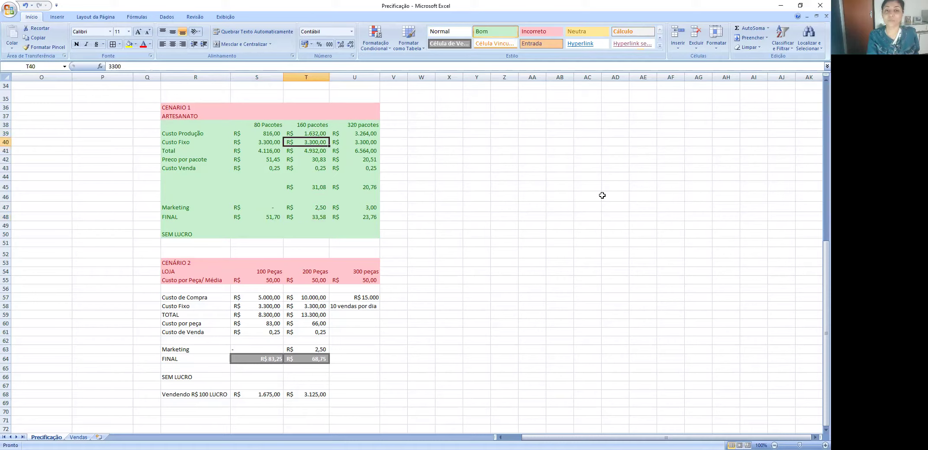
pyautogui.press('Down')
pyautogui.press('Down')
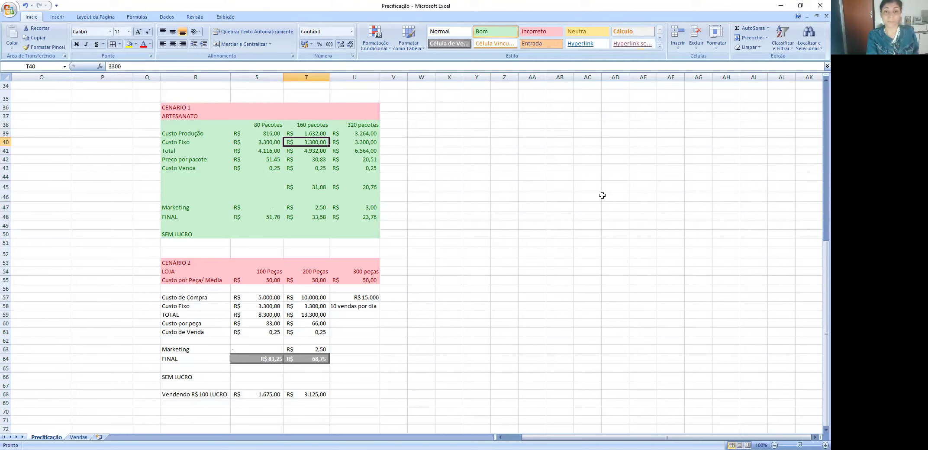
# Review the costs in the 320 pacotes column down to the Marketing cell.
pyautogui.press('Up')
pyautogui.press('Up')
pyautogui.press('Right')
pyautogui.press('Down')
pyautogui.press('Down')
pyautogui.press('Down')
pyautogui.press('Down')
pyautogui.press('Down')
pyautogui.press('Down')
pyautogui.press('Down')
pyautogui.press('Down')
pyautogui.press('Down')
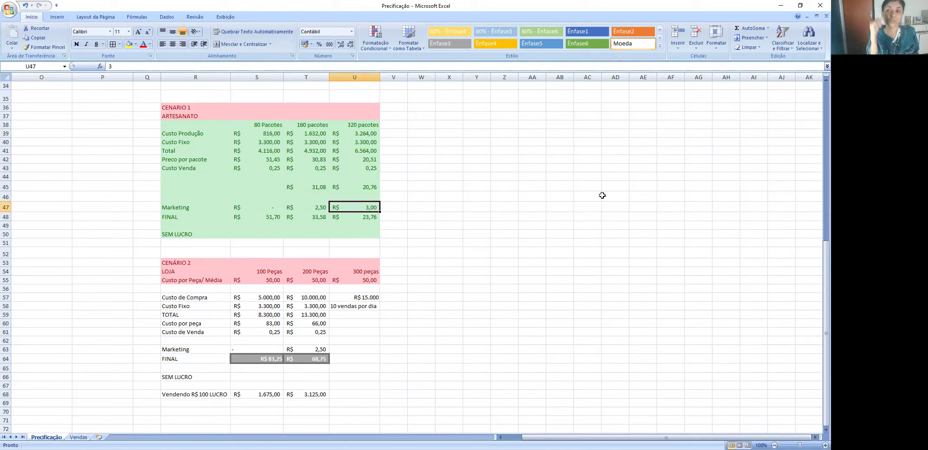
# Go back over the 320 pacotes column from its quantity heading through Custo Venda to Marketing.
pyautogui.press('Up')
pyautogui.press('Up')
pyautogui.press('Up')
pyautogui.press('Up')
pyautogui.press('Up')
pyautogui.press('Up')
pyautogui.press('Up')
pyautogui.press('Up')
pyautogui.press('Up')
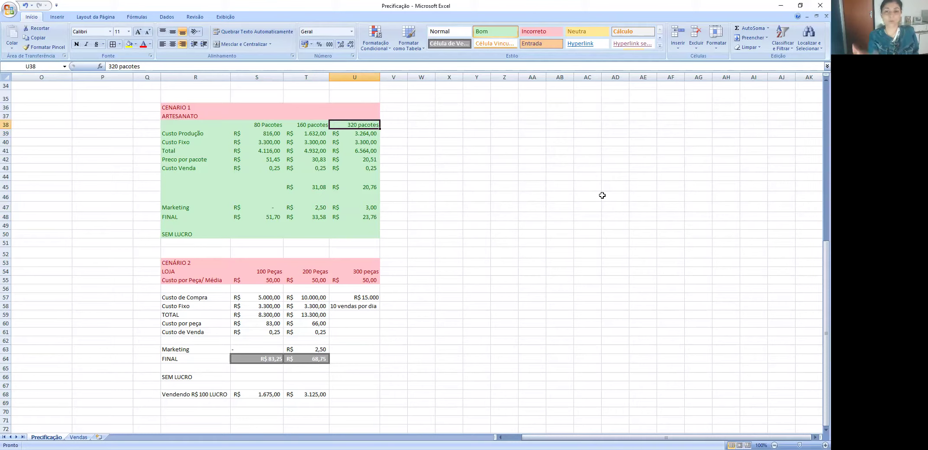
pyautogui.press('Down')
pyautogui.press('Down')
pyautogui.press('Down')
pyautogui.press('Down')
pyautogui.press('Down')
pyautogui.press('Down')
pyautogui.press('Down')
pyautogui.press('Down')
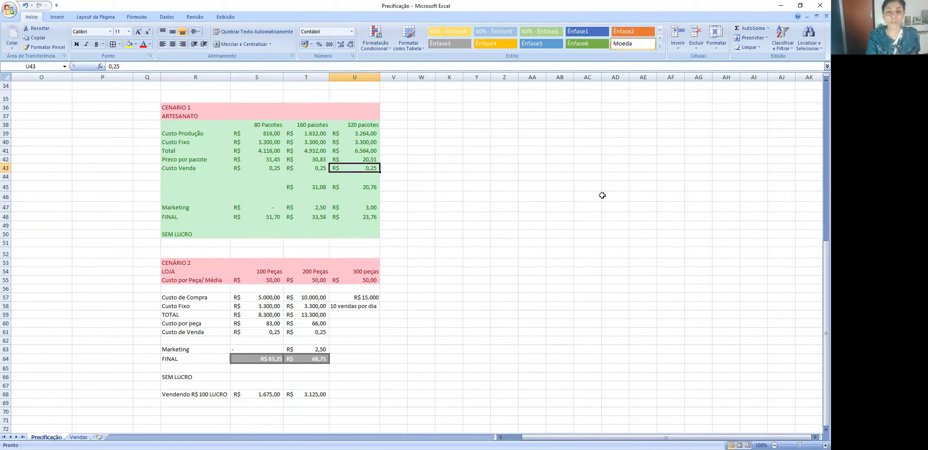
pyautogui.press('Down')
pyautogui.press('Down')
# Inspect the Total and FINAL formulas in the 320 pacotes column.
pyautogui.press('Up')
pyautogui.press('Up')
pyautogui.press('Up')
pyautogui.press('Up')
pyautogui.press('Up')
pyautogui.press('Up')
pyautogui.press('Up')
pyautogui.press('Up')
pyautogui.press('Up')
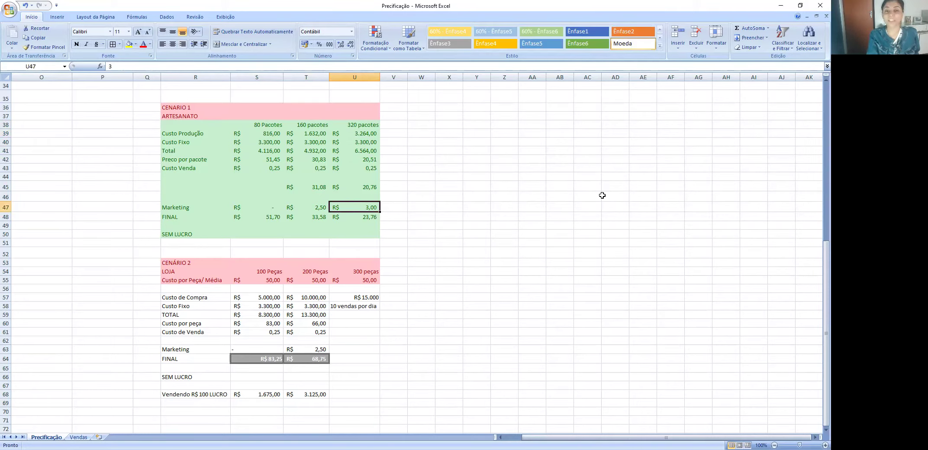
pyautogui.press('Down')
pyautogui.press('Down')
pyautogui.press('Down')
pyautogui.press('Down')
pyautogui.press('Down')
pyautogui.press('Down')
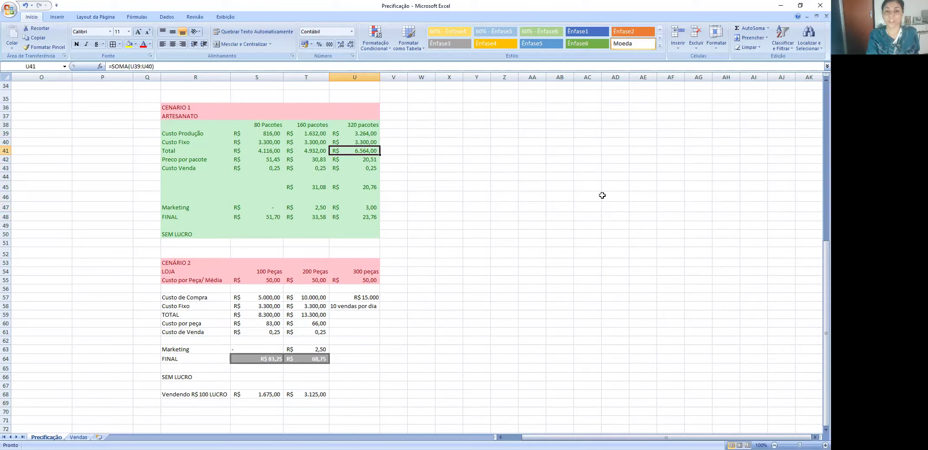
pyautogui.press('Down')
pyautogui.press('Down')
pyautogui.press('Down')
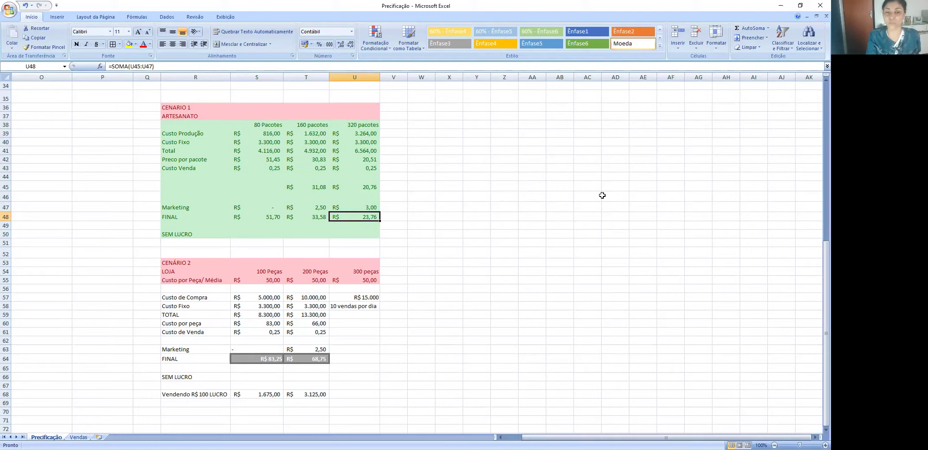
# Compare the Custo Fixo and FINAL cells in the 320 pacotes column of the ARTESANATO scenario.
pyautogui.press('Up')
pyautogui.press('Up')
pyautogui.press('Up')
pyautogui.press('Up')
pyautogui.press('Up')
pyautogui.press('Up')
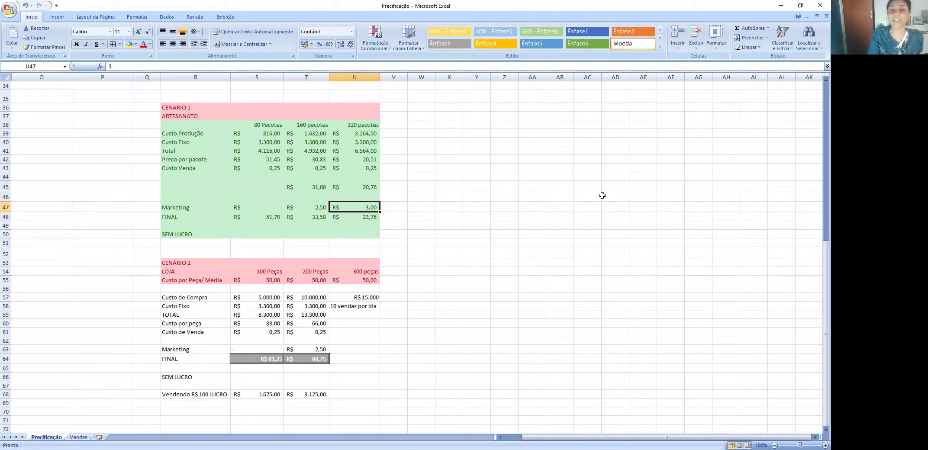
pyautogui.press('Up')
pyautogui.press('Up')
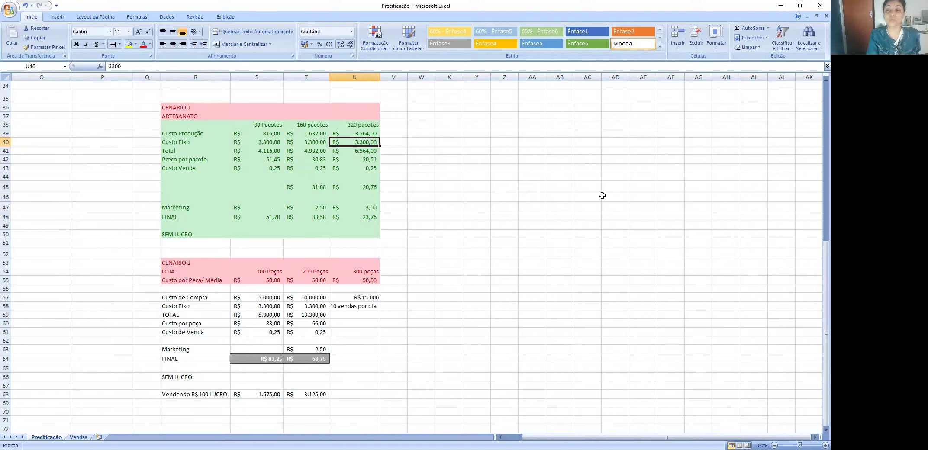
pyautogui.press('Down')
pyautogui.press('Down')
pyautogui.press('Down')
pyautogui.press('Down')
pyautogui.press('Down')
pyautogui.press('Down')
pyautogui.press('Down')
pyautogui.press('Down')
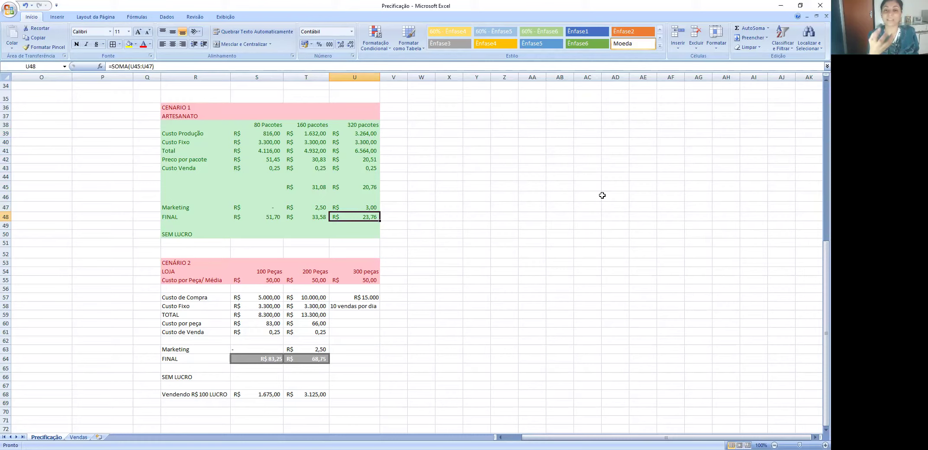
# Trace the 320 pacotes column from its FINAL cell back up to Custo Fixo.
pyautogui.press('Up')
pyautogui.press('Up')
pyautogui.press('Up')
pyautogui.press('Up')
pyautogui.press('Up')
pyautogui.press('Up')
pyautogui.press('Up')
pyautogui.press('Up')
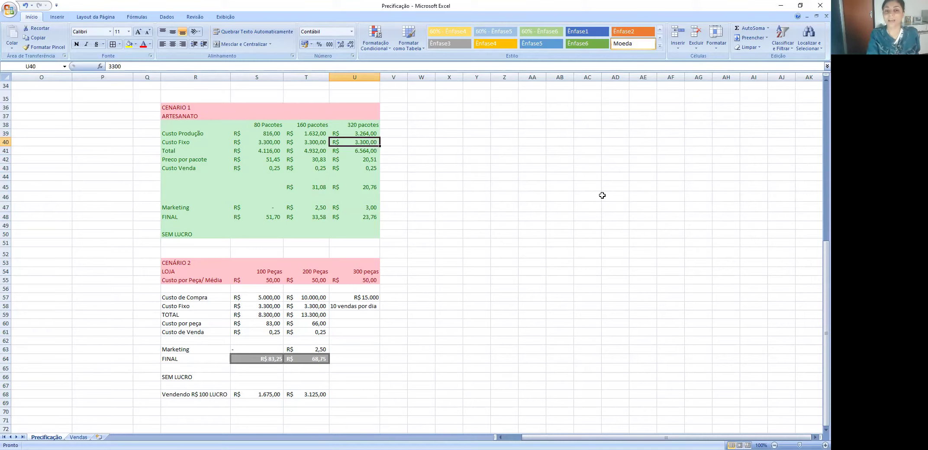
# Enter 640 as the next production quantity beside the 320 pacotes heading.
pyautogui.press('Right')
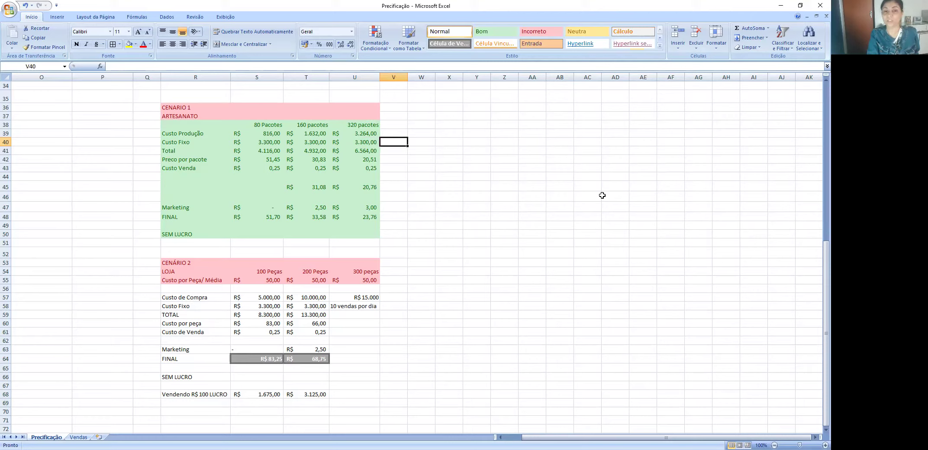
pyautogui.press('Up')
pyautogui.press('Up')
pyautogui.write('6.40')
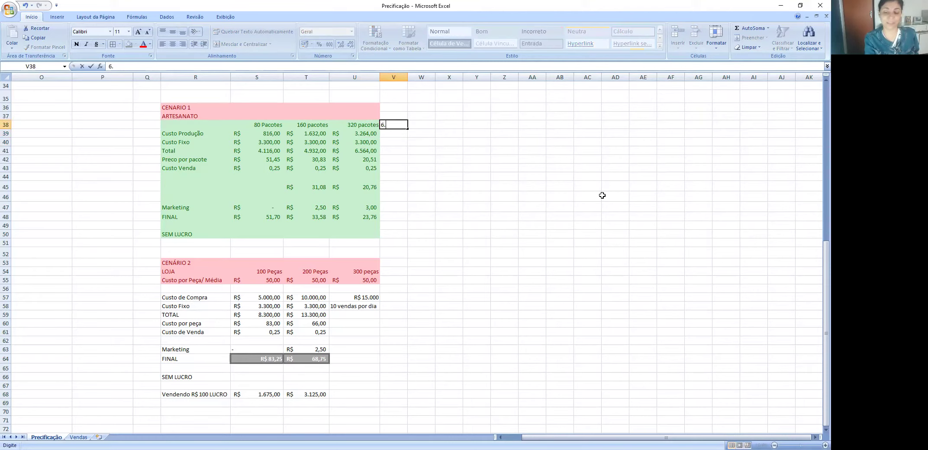
pyautogui.press('BackSpace')
pyautogui.press('BackSpace')
pyautogui.press('BackSpace')
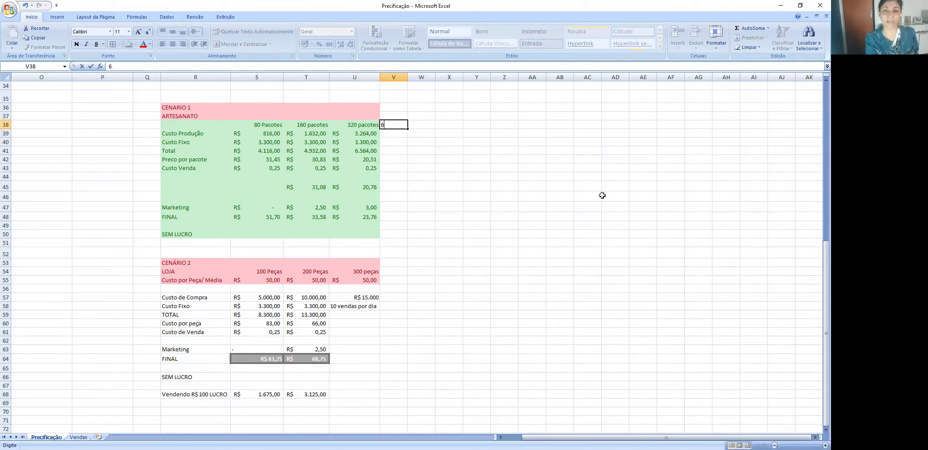
pyautogui.write('40')
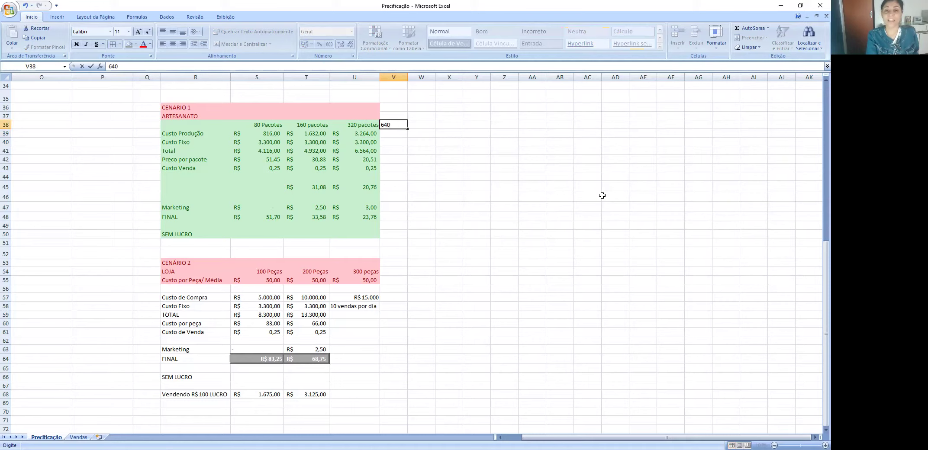
pyautogui.press('Return')
# Enter 3500 in the Custo Fixo row beneath the 640 quantity.
pyautogui.press('Return')
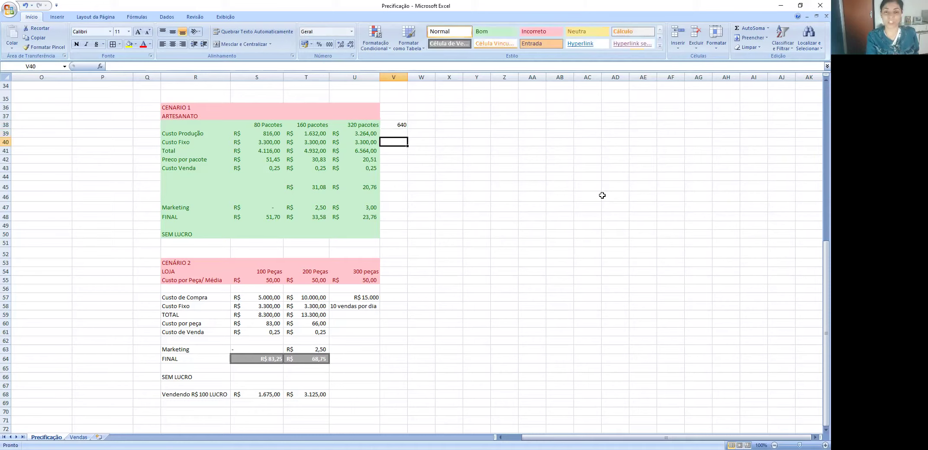
pyautogui.write('3')
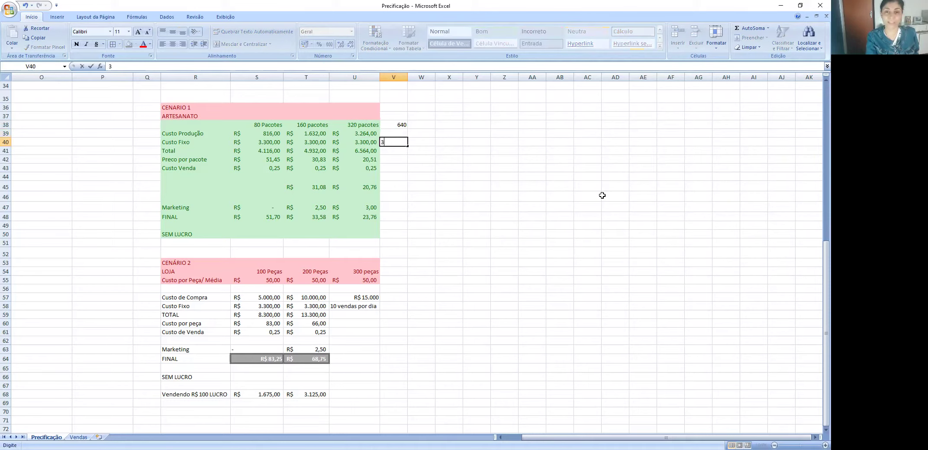
pyautogui.write('500')
pyautogui.press('Return')
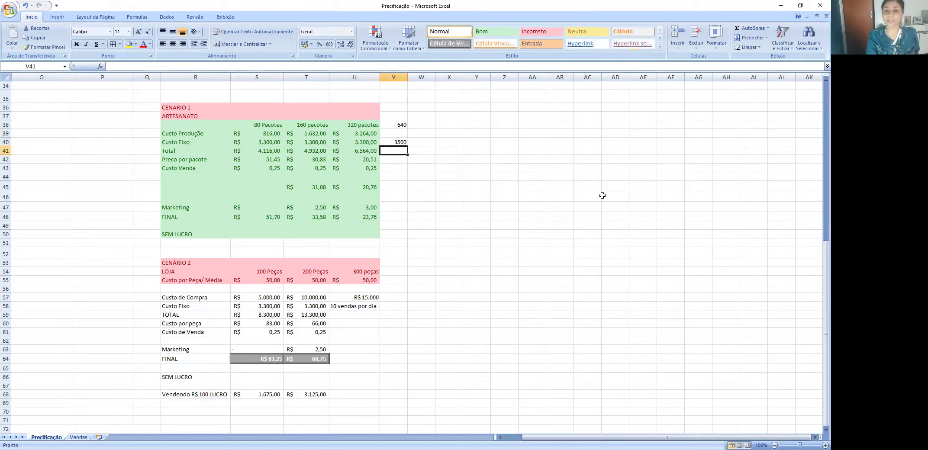
# Compare the ARTESANATO quantity headings between 80 Pacotes and the 640 column.
pyautogui.press('Up')
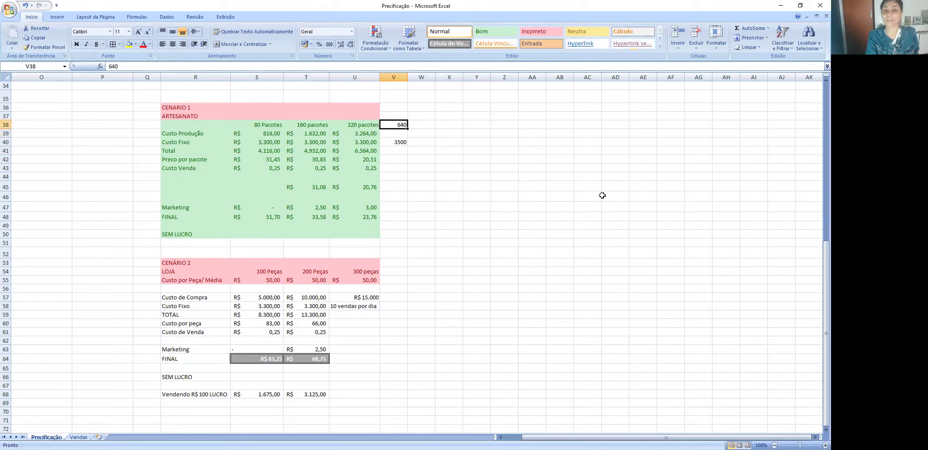
pyautogui.press('Left')
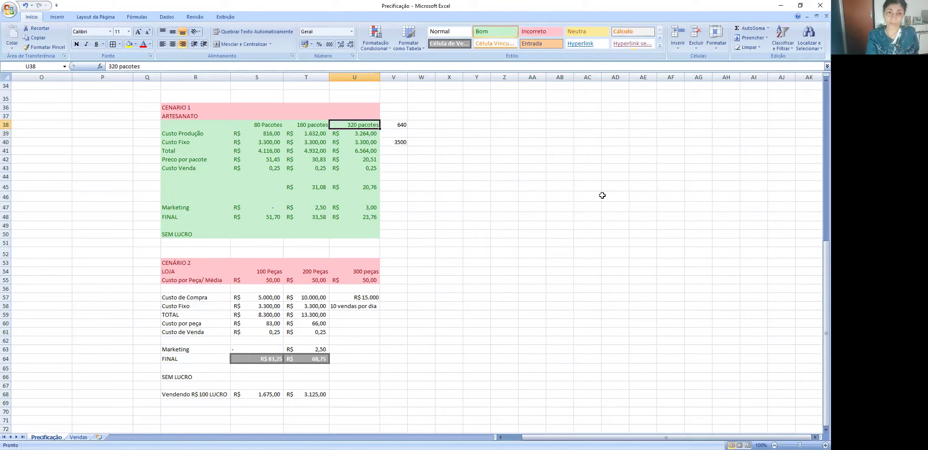
pyautogui.press('Left')
pyautogui.press('Left')
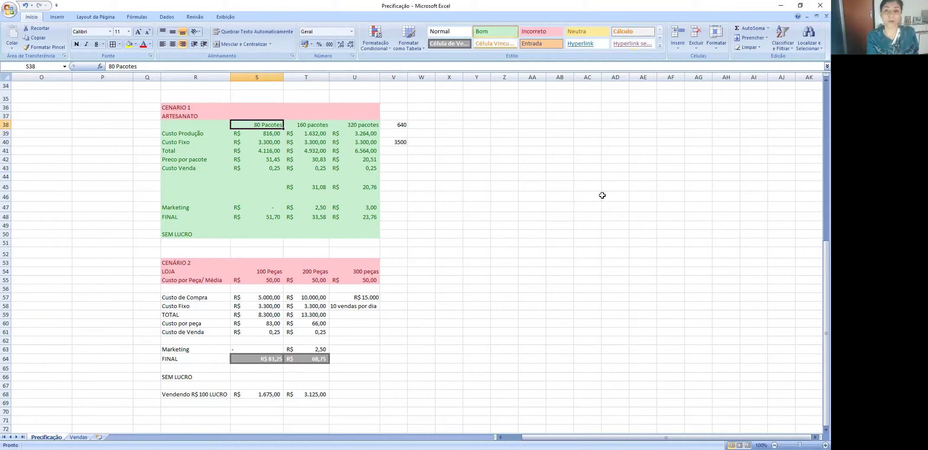
pyautogui.press('Right')
pyautogui.press('Right')
pyautogui.press('Right')
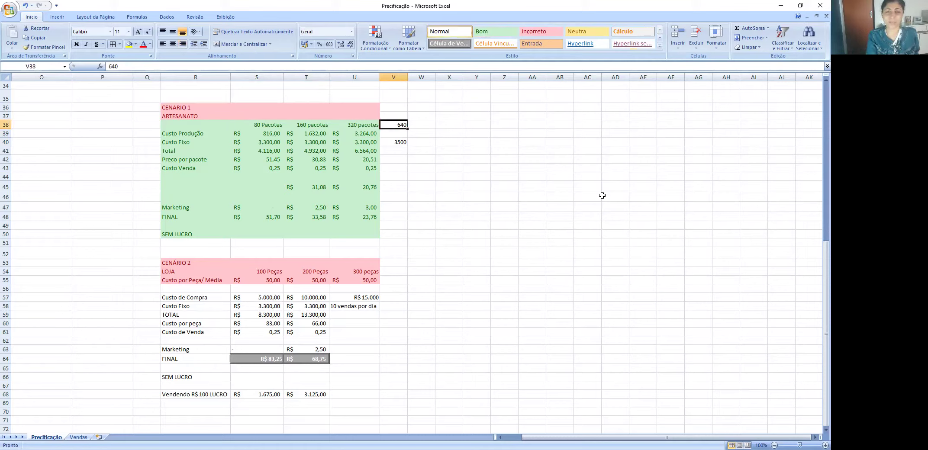
pyautogui.press('Left')
pyautogui.press('Left')
pyautogui.press('Left')
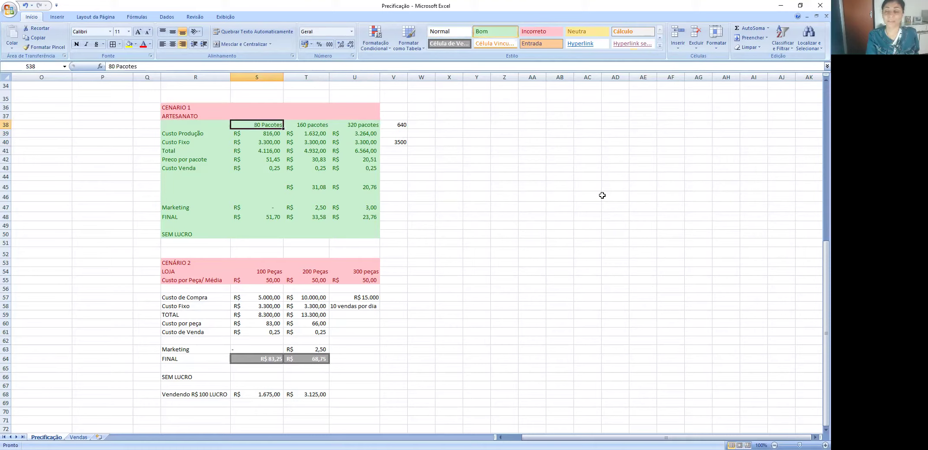
# Follow the 640 column down from its quantity to the row below FINAL.
pyautogui.press('Right')
pyautogui.press('Right')
pyautogui.press('Right')
pyautogui.press('Down')
pyautogui.press('Down')
pyautogui.press('Down')
pyautogui.press('Down')
pyautogui.press('Down')
pyautogui.press('Down')
pyautogui.press('Down')
pyautogui.press('Down')
pyautogui.press('Down')
pyautogui.press('Down')
pyautogui.press('Down')
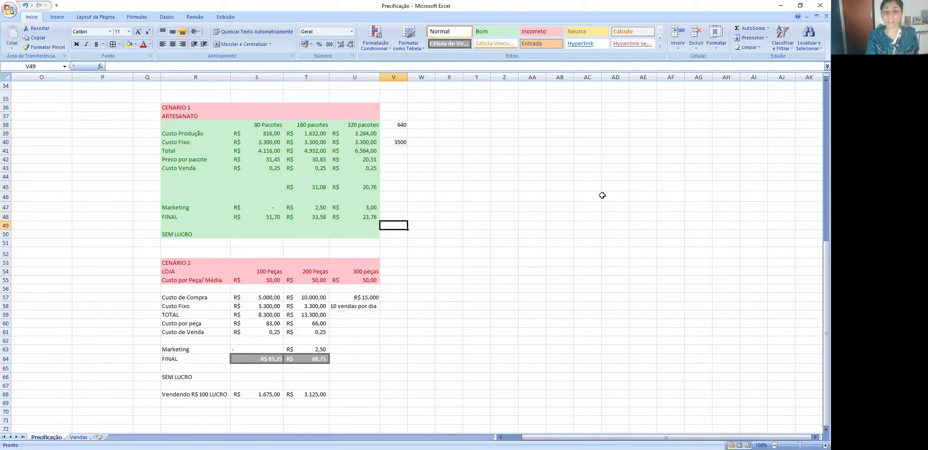
pyautogui.press('Left')
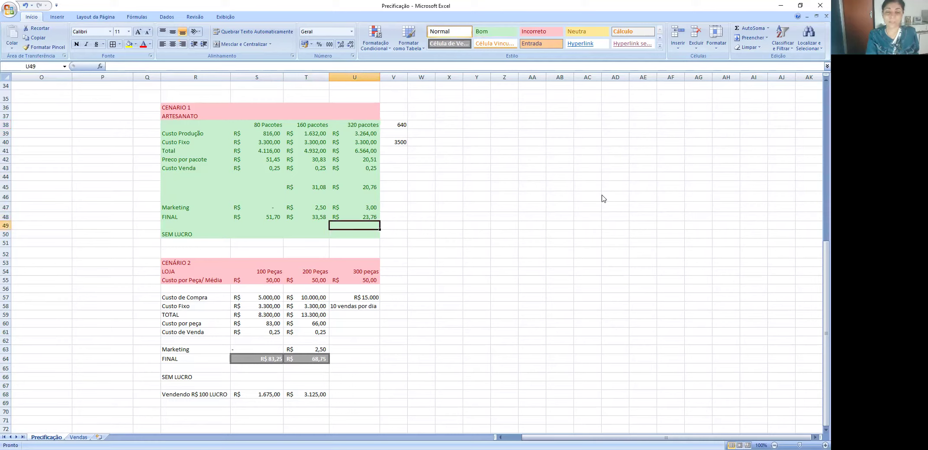
# Check the SEM LUCRO row of the ARTESANATO scenario from its label across to the 640 column.
pyautogui.press('Right')
pyautogui.press('Left')
pyautogui.press('Right')
pyautogui.press('Down')
pyautogui.press('Left')
pyautogui.press('Left')
pyautogui.press('Left')
pyautogui.press('Left')
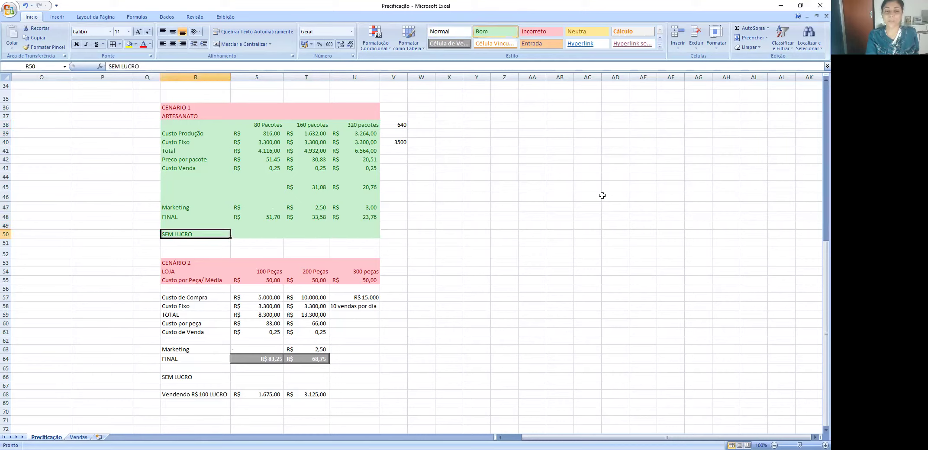
pyautogui.press('Right')
pyautogui.press('Right')
pyautogui.press('Right')
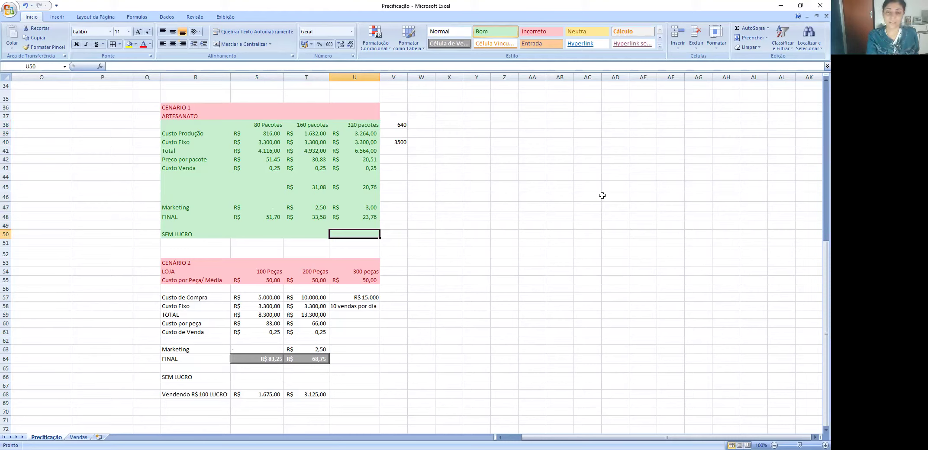
pyautogui.press('Right')
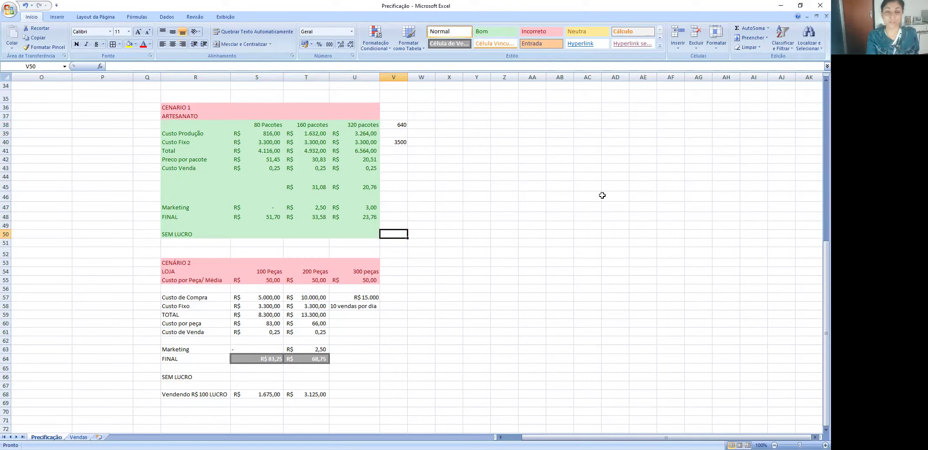
# Review the 80 Pacotes column from the SEM LUCRO row up to Custo Produção and back to Custo Venda.
pyautogui.press('Left')
pyautogui.press('Left')
pyautogui.press('Left')
pyautogui.press('Up')
pyautogui.press('Up')
pyautogui.press('Up')
pyautogui.press('Up')
pyautogui.press('Up')
pyautogui.press('Up')
pyautogui.press('Up')
pyautogui.press('Up')
pyautogui.press('Up')
pyautogui.press('Up')
pyautogui.press('Up')
pyautogui.press('Down')
pyautogui.press('Down')
pyautogui.press('Down')
pyautogui.press('Down')
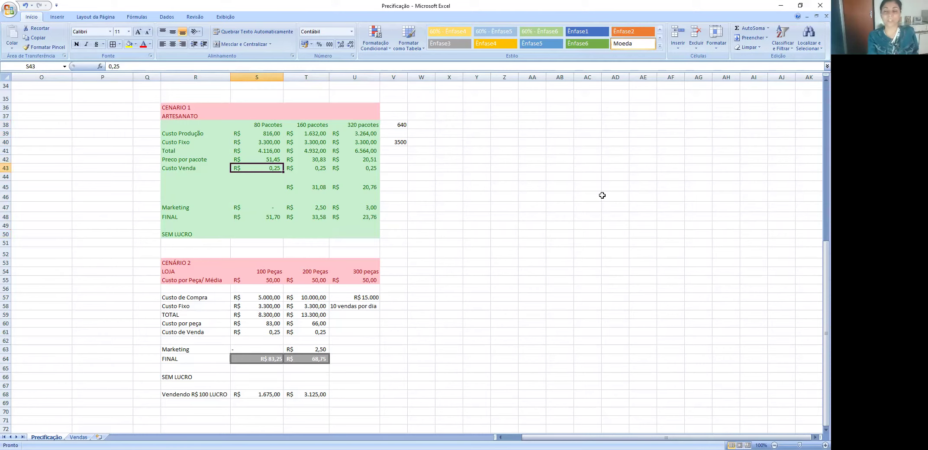
# Follow the Custo Venda row across the quantities and look down past the FINAL row.
pyautogui.press('Right')
pyautogui.press('Right')
pyautogui.press('Right')
pyautogui.press('Right')
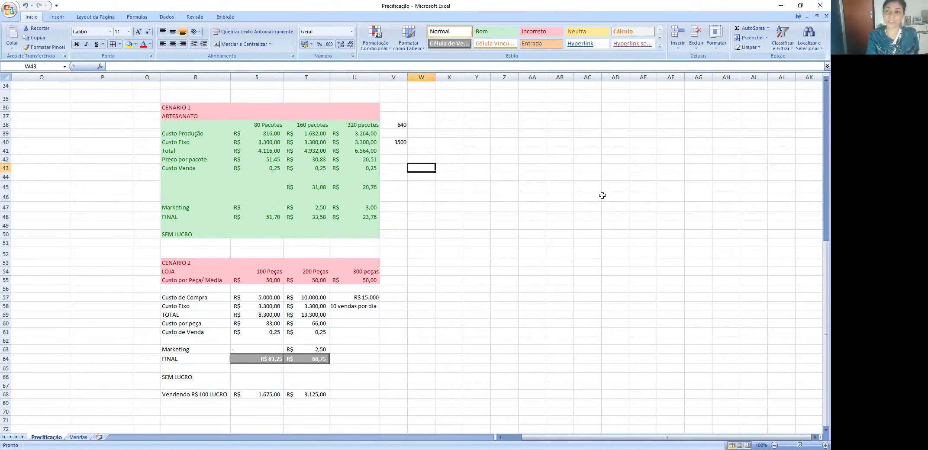
pyautogui.press('Down')
pyautogui.press('Down')
pyautogui.press('Down')
pyautogui.press('Down')
pyautogui.press('Down')
pyautogui.press('Down')
pyautogui.press('Left')
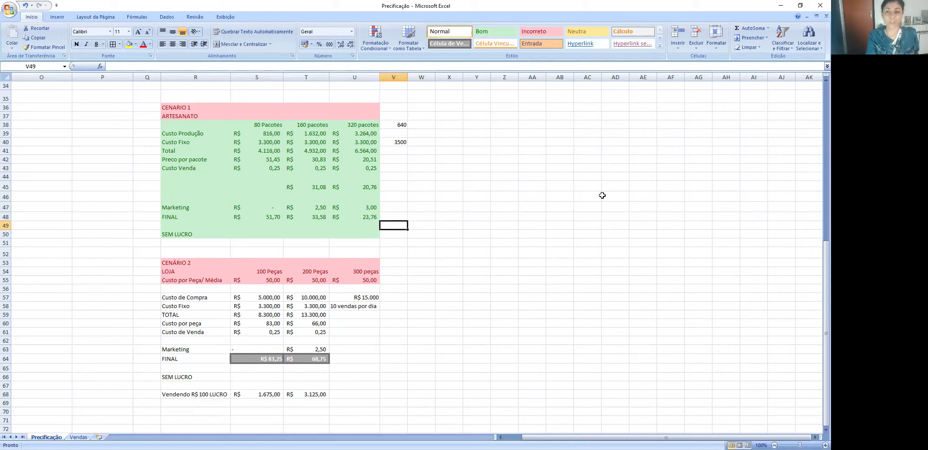
# Review the 320 pacotes column upward from below FINAL to Custo Produção.
pyautogui.press('Left')
pyautogui.press('Right')
pyautogui.press('Left')
pyautogui.press('Up')
pyautogui.press('Up')
pyautogui.press('Up')
pyautogui.press('Up')
pyautogui.press('Up')
pyautogui.press('Up')
pyautogui.press('Up')
pyautogui.press('Up')
pyautogui.press('Up')
pyautogui.press('Up')
# Move on from the ARTESANATO block to the Custo por Peça/Média label in the CENÁRIO 2 LOJA block.
pyautogui.press('Down')
pyautogui.press('Down')
pyautogui.press('Down')
pyautogui.press('Down')
pyautogui.press('Down')
pyautogui.press('Down')
pyautogui.press('Down')
pyautogui.press('Down')
pyautogui.press('Down')
pyautogui.press('Down')
pyautogui.press('Down')
pyautogui.press('Down')
pyautogui.press('Down')
pyautogui.press('Down')
pyautogui.press('Left')
pyautogui.press('Left')
pyautogui.press('Left')
pyautogui.press('Left')
pyautogui.press('Right')
pyautogui.press('Down')
pyautogui.press('Down')
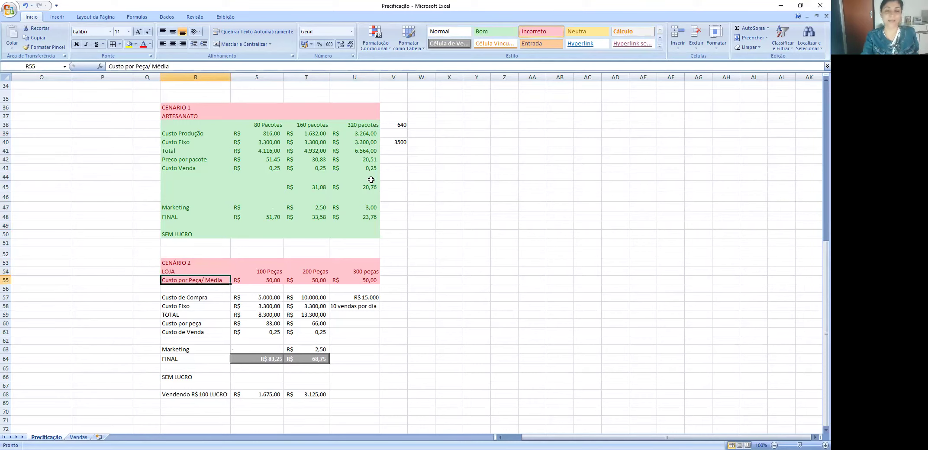
# Bring the whole LOJA scenario into view and select its 100 Peças heading.
pyautogui.scroll(-3, 238, 227)
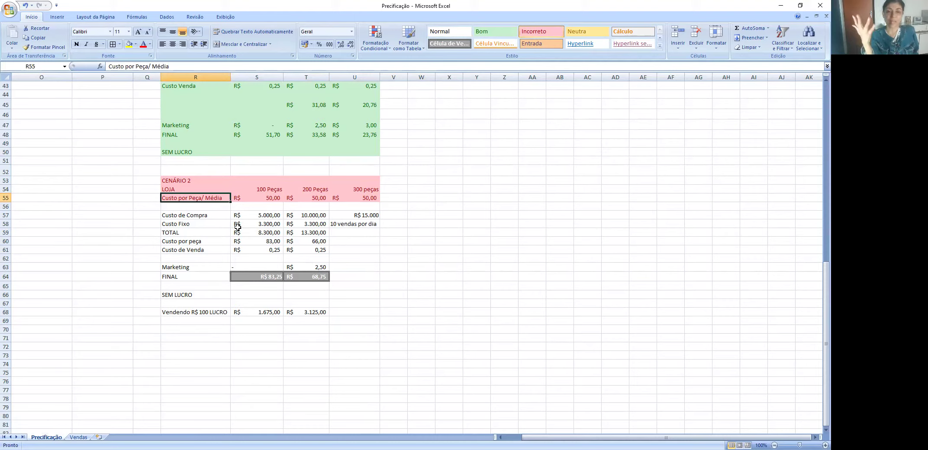
pyautogui.press('Up')
pyautogui.press('Right')
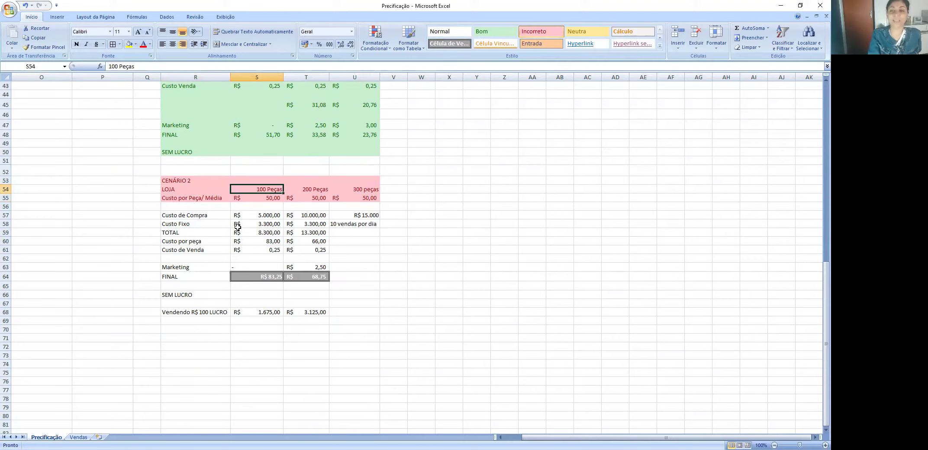